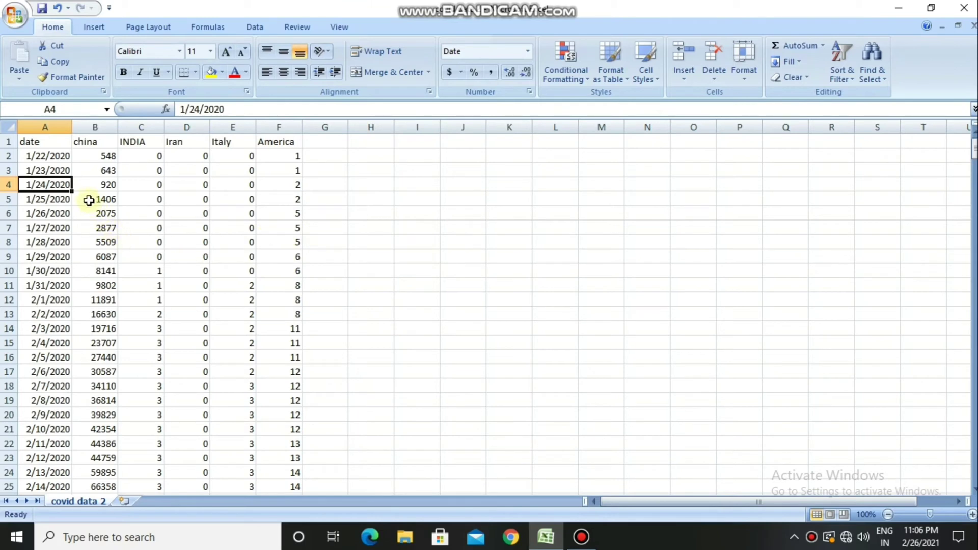
# - Inspect the date column and the country case-count columns (china, INDIA, America) in the sheet
pyautogui.click(45, 143)
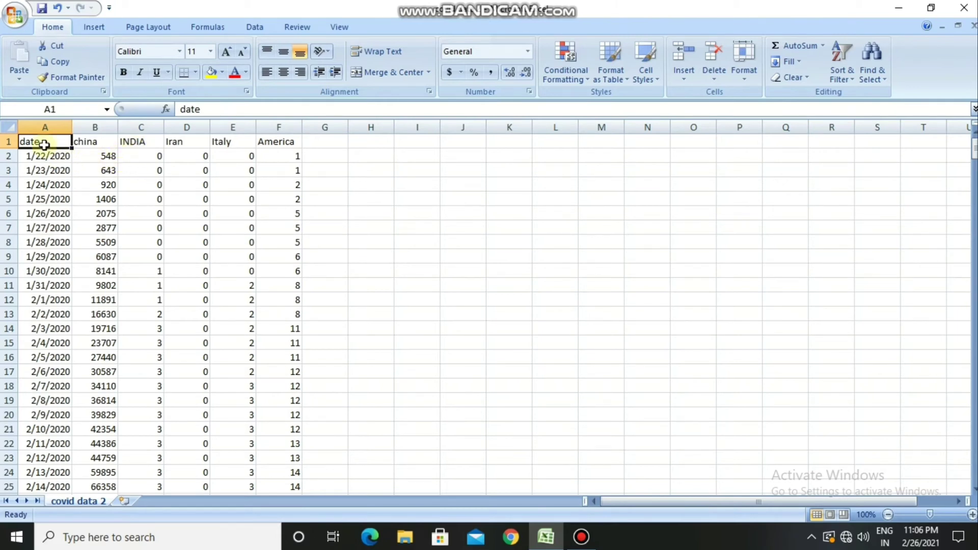
pyautogui.click(82, 138)
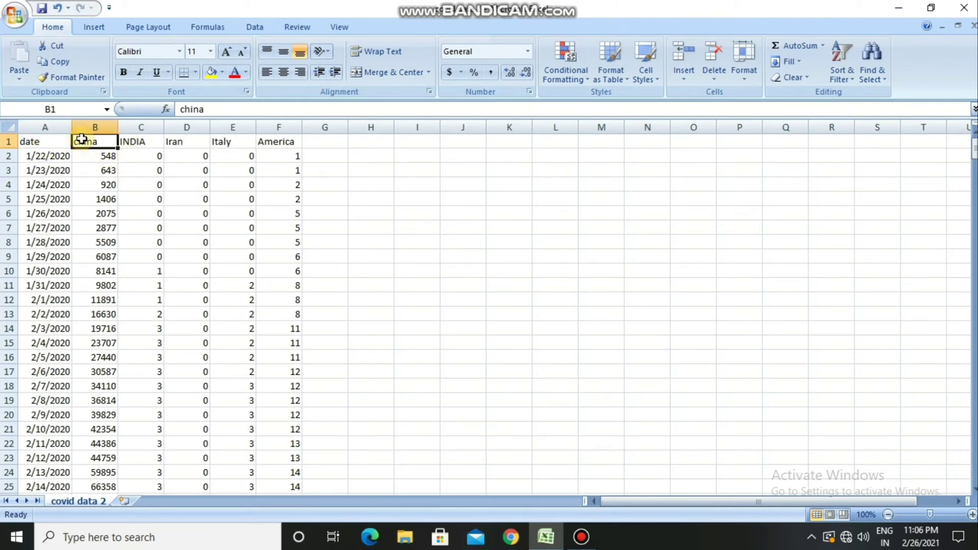
pyautogui.moveTo(82, 139); pyautogui.dragTo(276, 143)
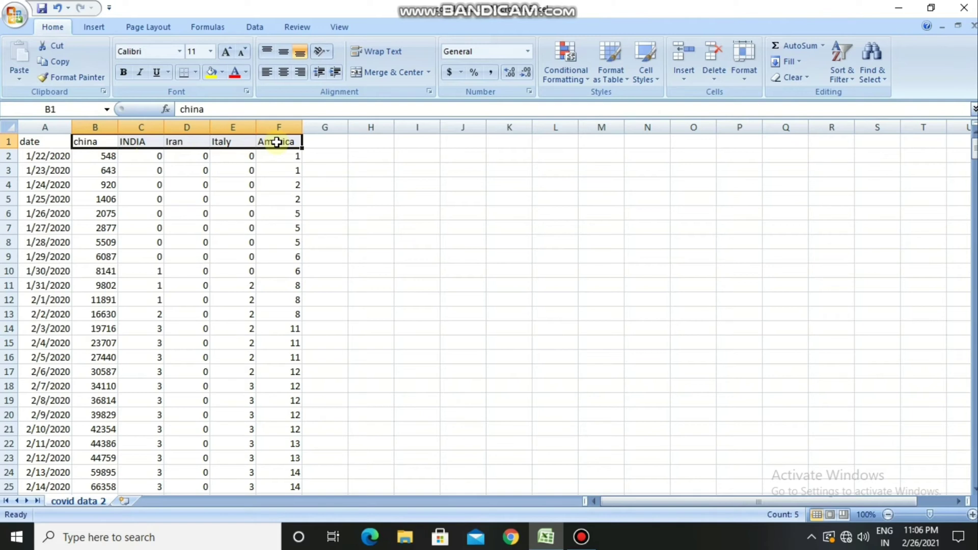
pyautogui.click(111, 160)
pyautogui.press('Down')
pyautogui.press('Down')
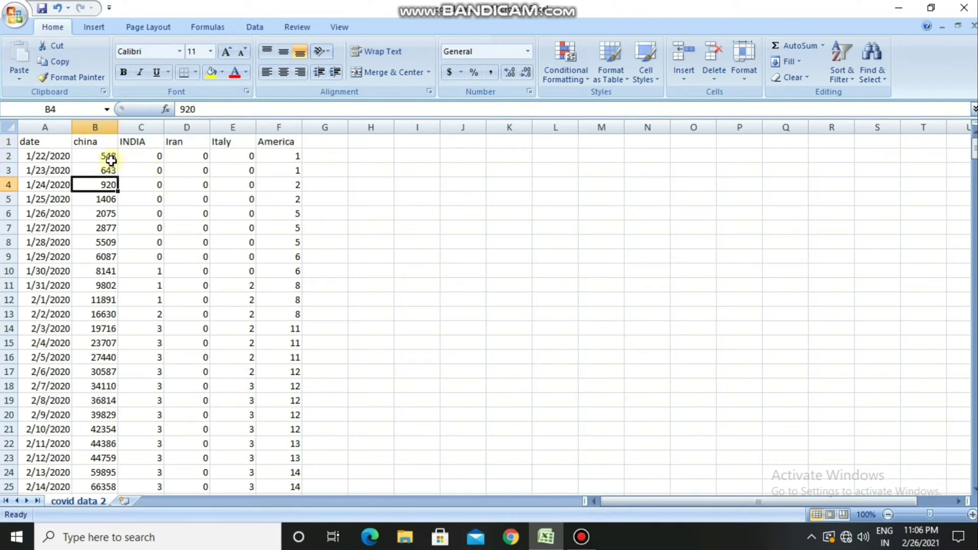
pyautogui.press('Down')
pyautogui.press('Down')
pyautogui.press('Down')
pyautogui.press('Down')
pyautogui.press('Down')
pyautogui.press('Down')
pyautogui.click(152, 156)
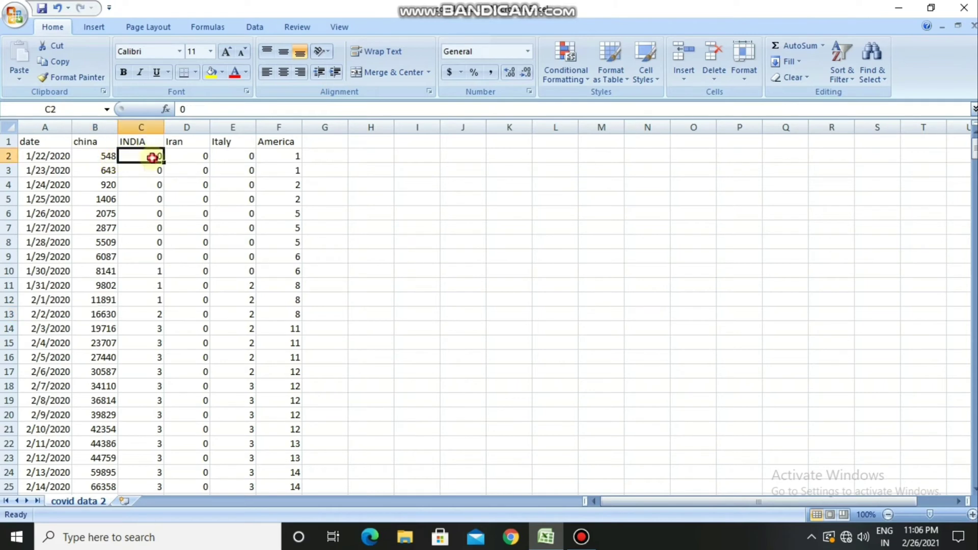
pyautogui.press('Down')
pyautogui.press('Down')
pyautogui.press('Down')
pyautogui.press('Down')
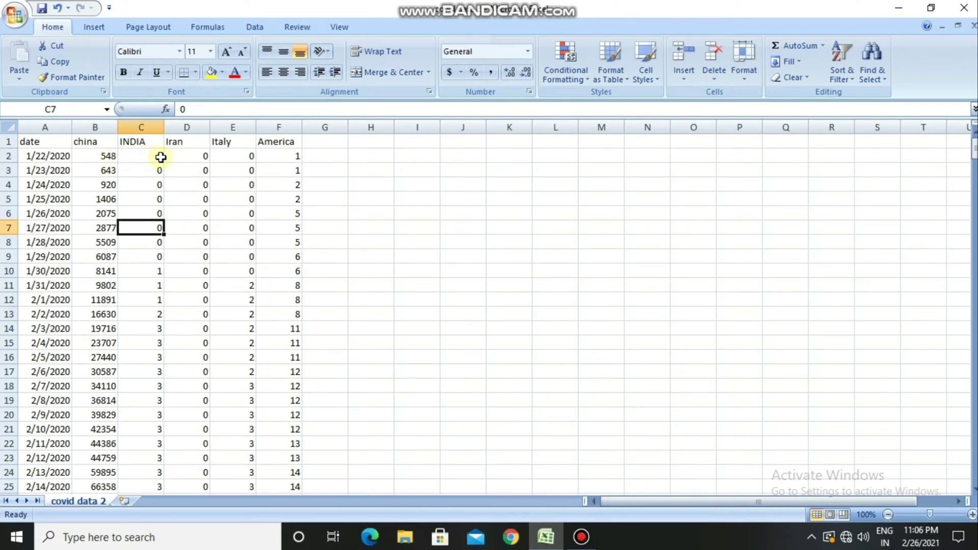
pyautogui.click(45, 160)
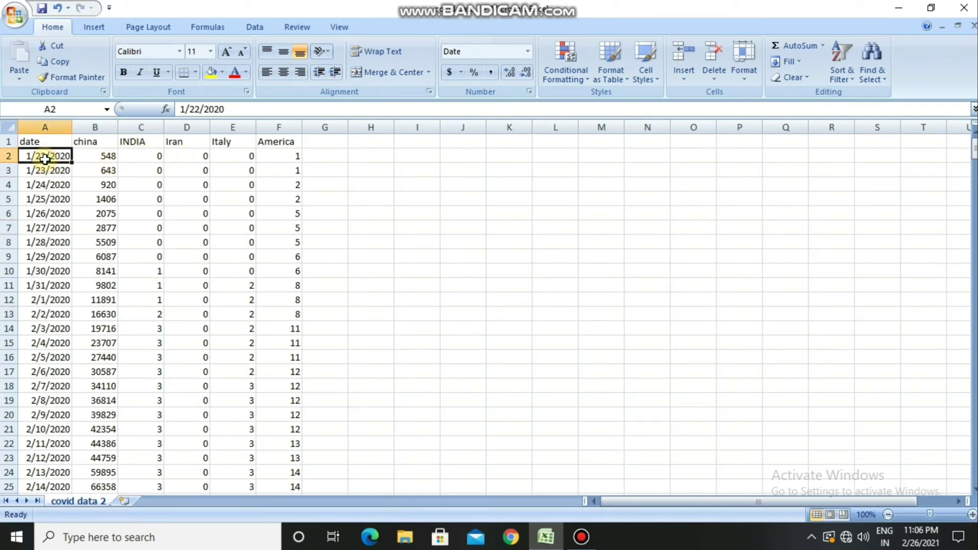
pyautogui.press('Down')
pyautogui.press('Down')
pyautogui.press('Down')
pyautogui.press('Down')
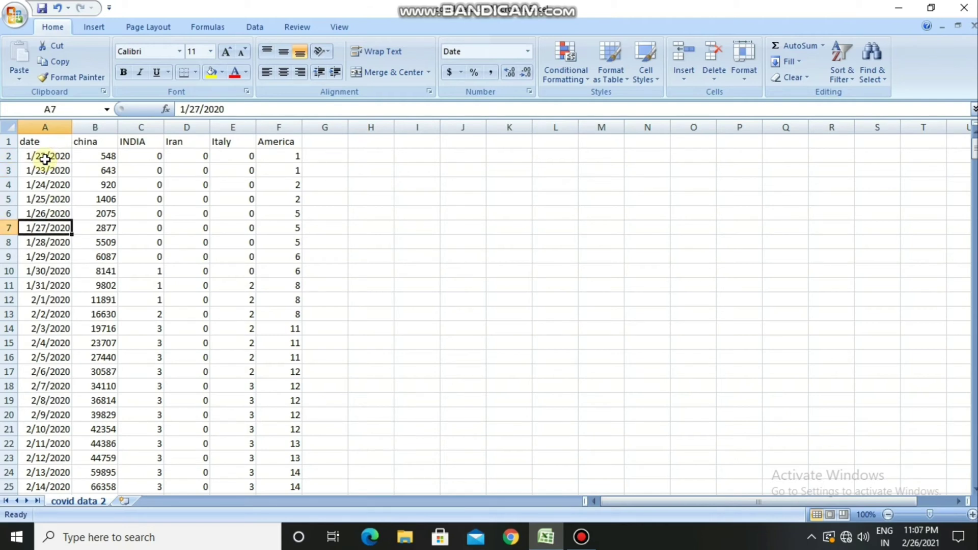
pyautogui.press('Right')
pyautogui.press('Right')
pyautogui.press('Right')
pyautogui.press('Right')
pyautogui.press('Right')
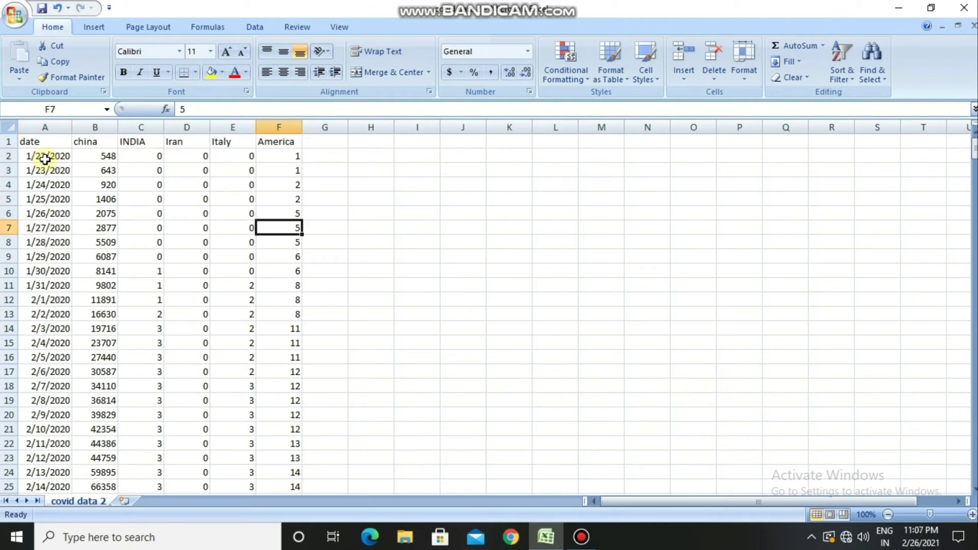
pyautogui.press('Left')
pyautogui.press('Left')
pyautogui.press('Left')
pyautogui.press('Left')
pyautogui.press('Left')
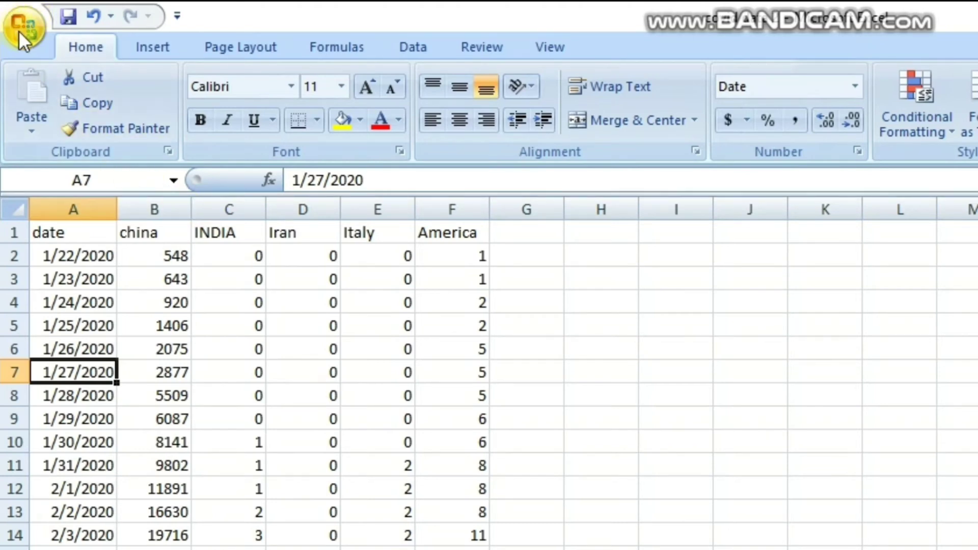
# - Save as CSV (Comma delimited), replacing covid data 2.csv and keeping the CSV format
pyautogui.click(21, 31)
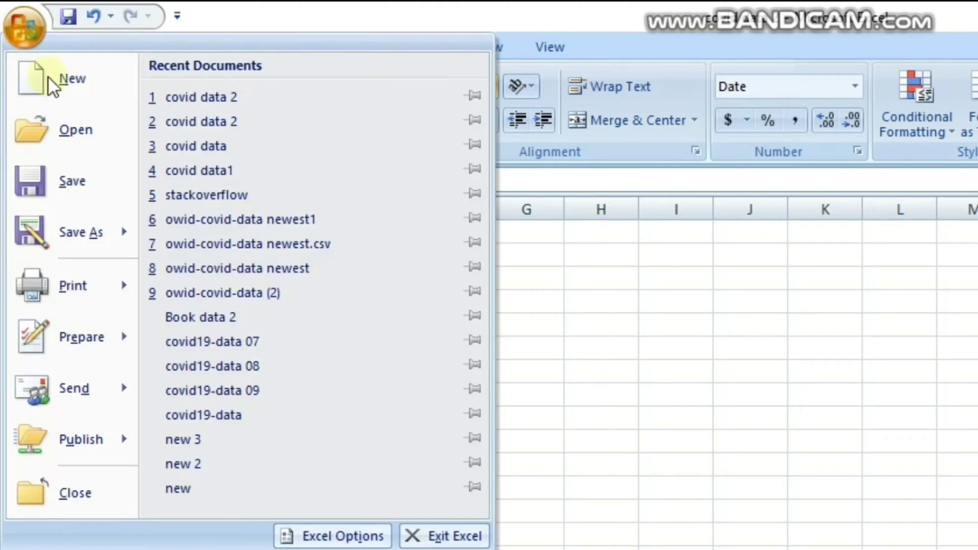
pyautogui.moveTo(49, 153)
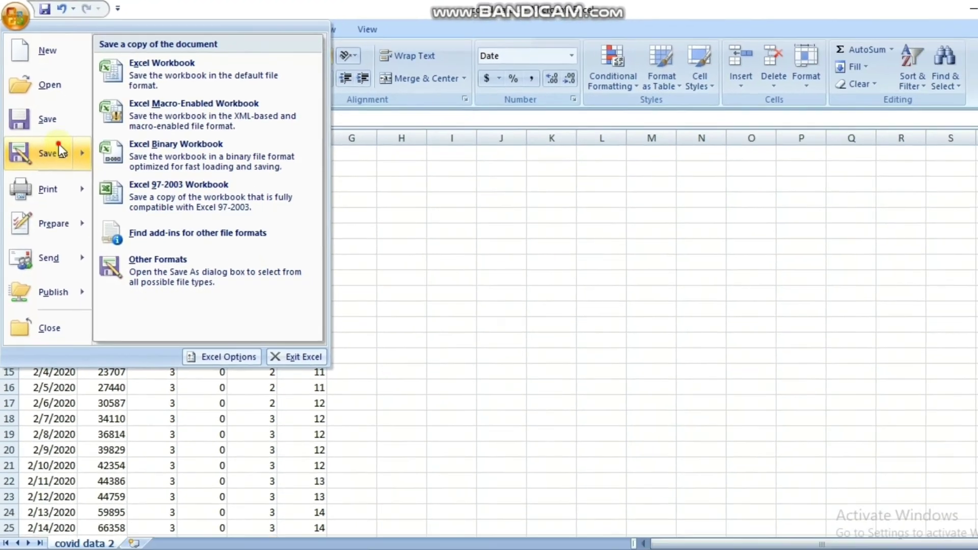
pyautogui.click(56, 138)
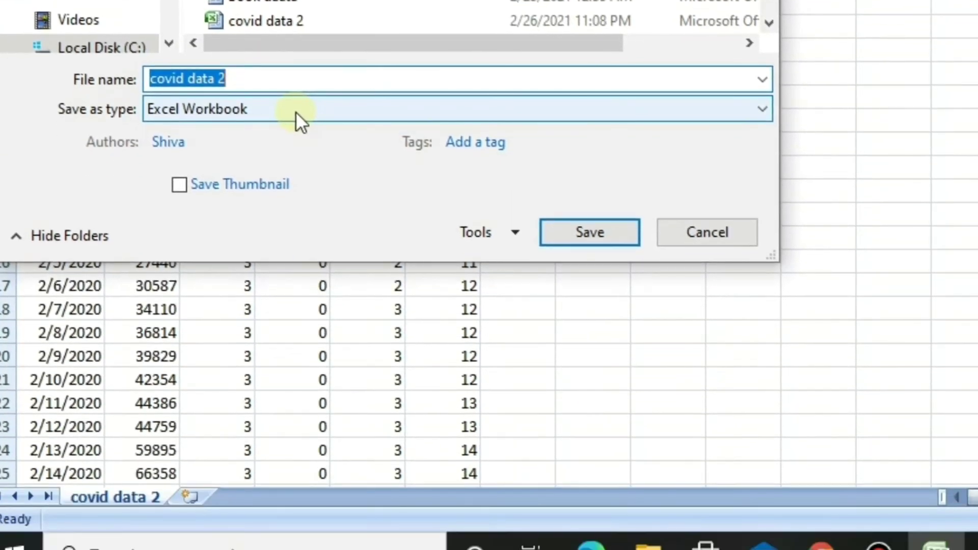
pyautogui.click(296, 196)
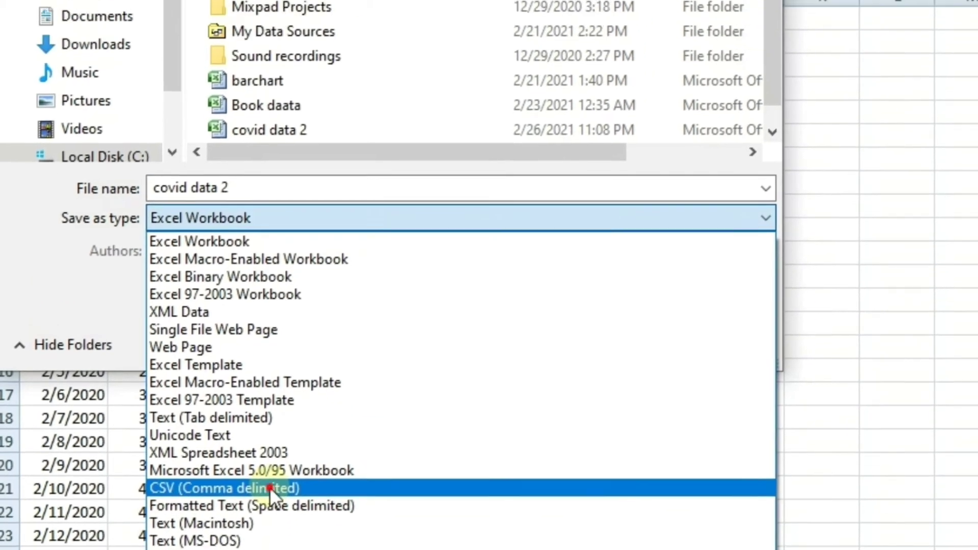
pyautogui.click(266, 376)
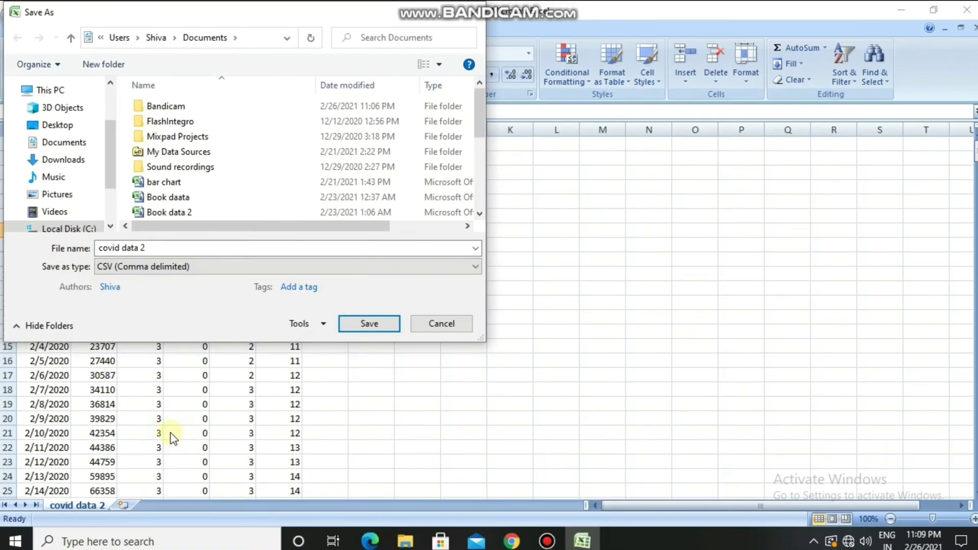
pyautogui.click(362, 325)
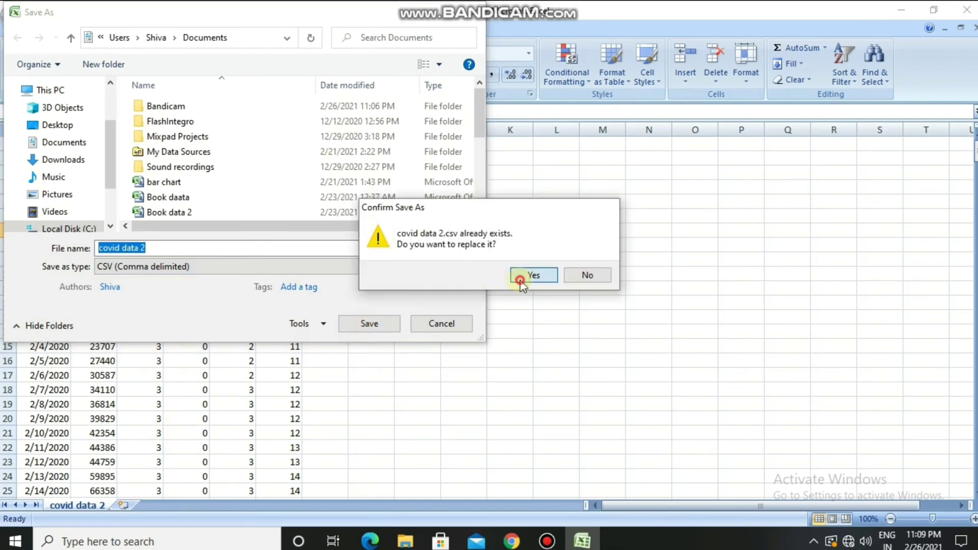
pyautogui.click(520, 278)
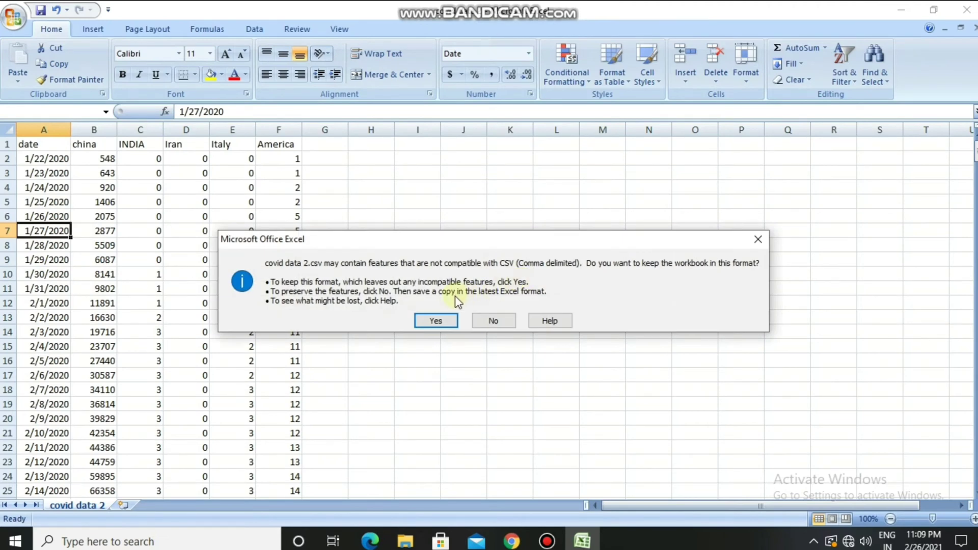
pyautogui.click(449, 322)
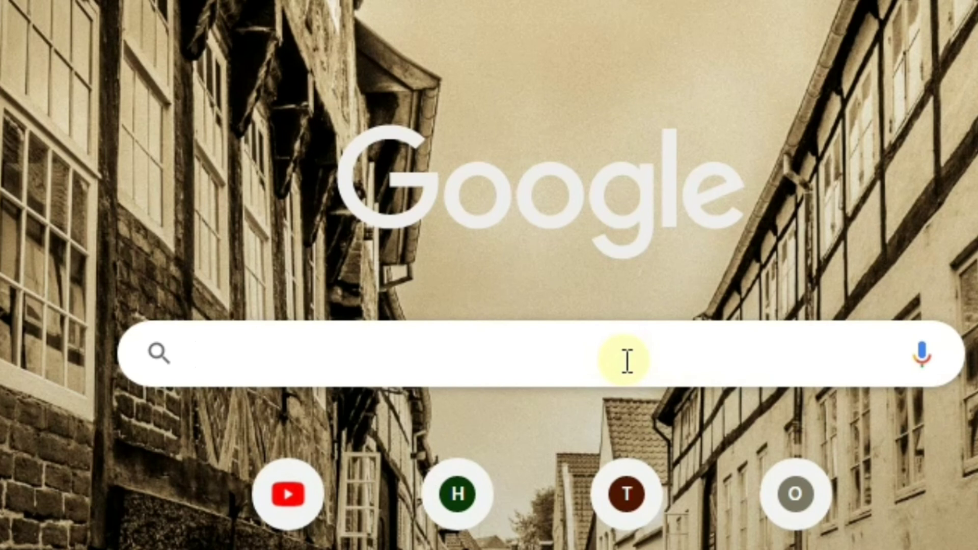
# - Search Google for 'fabdev bar chart race' and open the FabDev Bar chart race generator result
pyautogui.write('fabdev ')
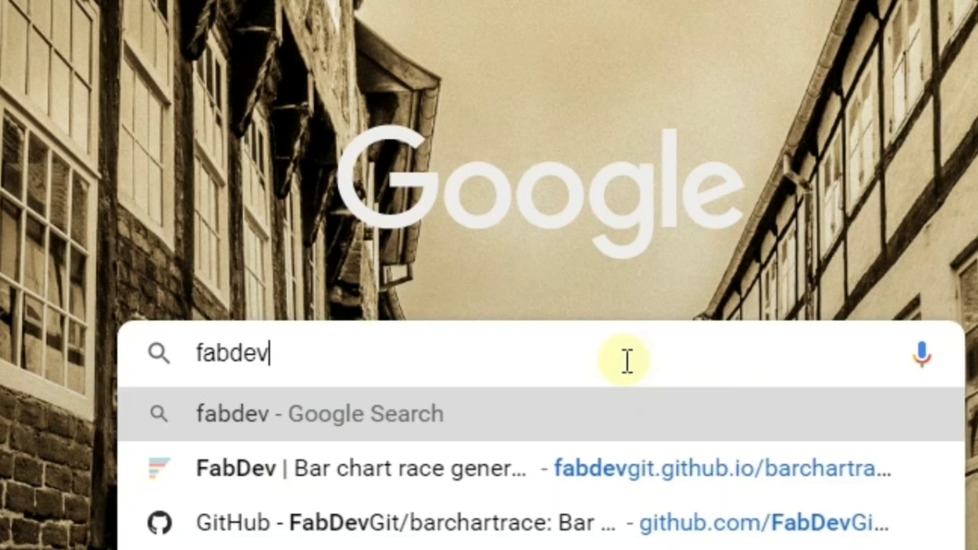
pyautogui.write('bar')
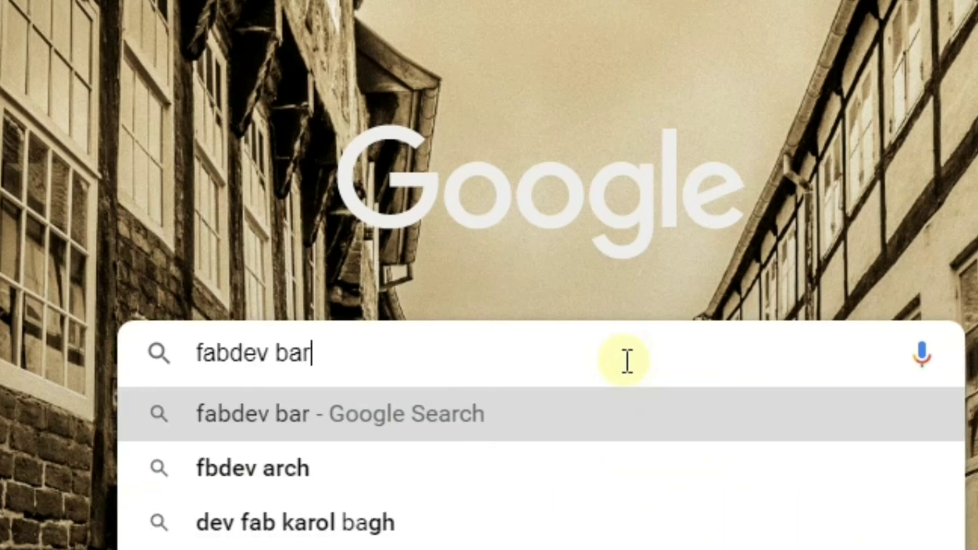
pyautogui.write(' char')
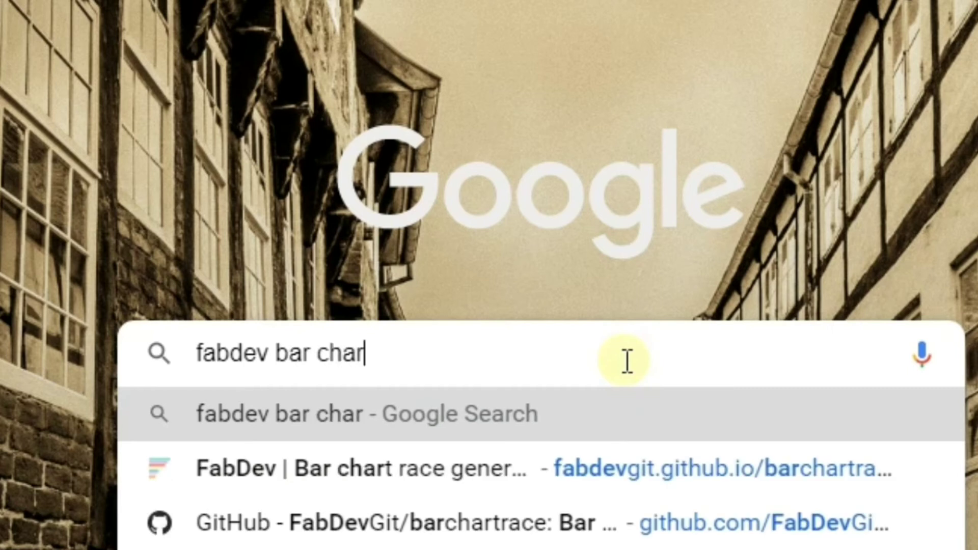
pyautogui.write('t ra')
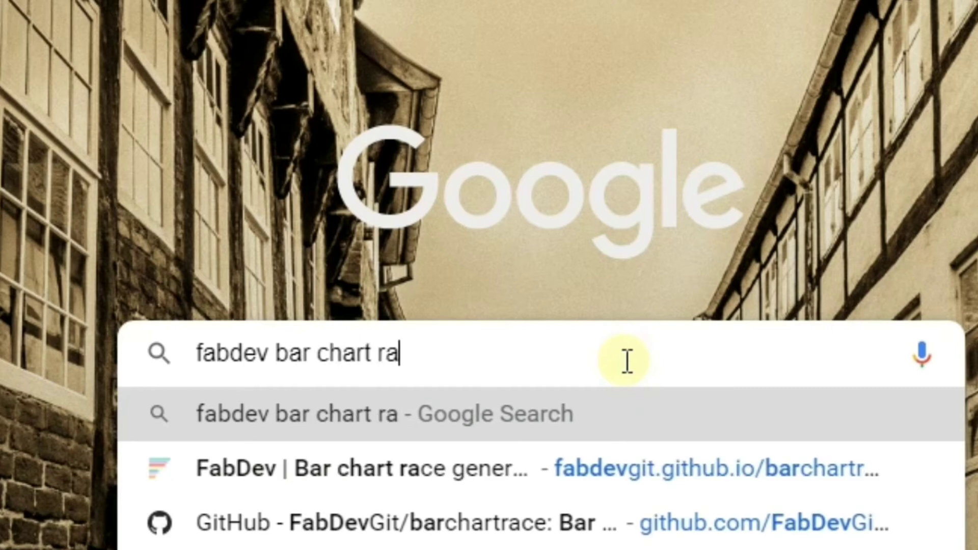
pyautogui.write('ce')
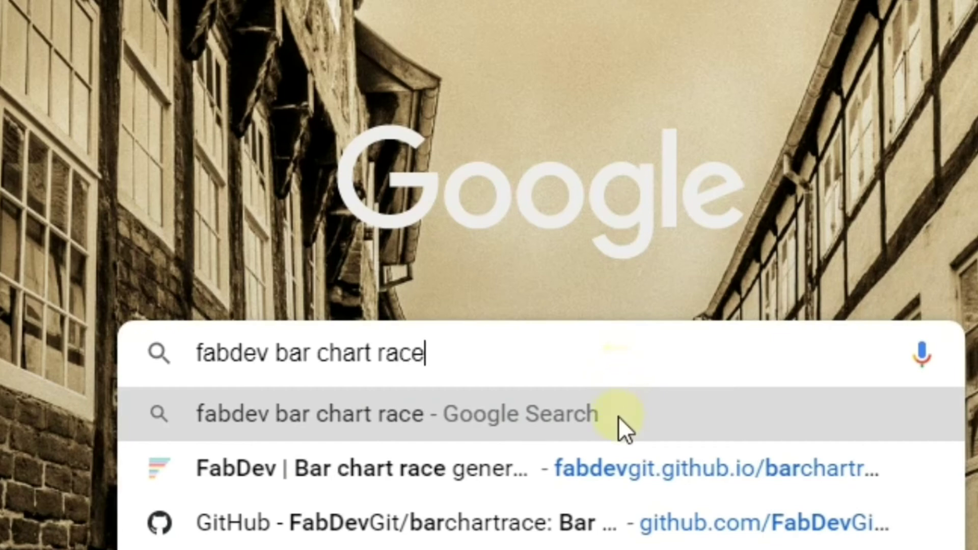
pyautogui.click(621, 423)
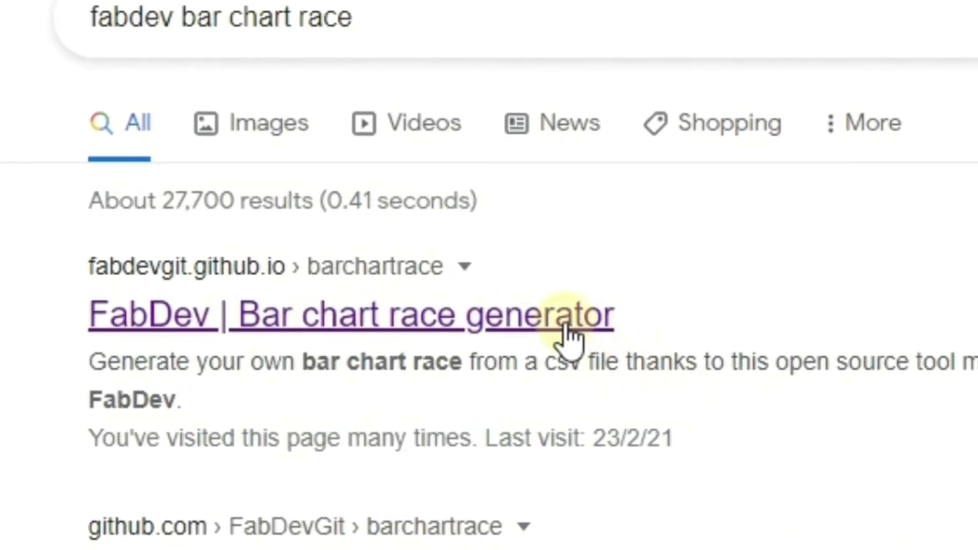
pyautogui.click(328, 235)
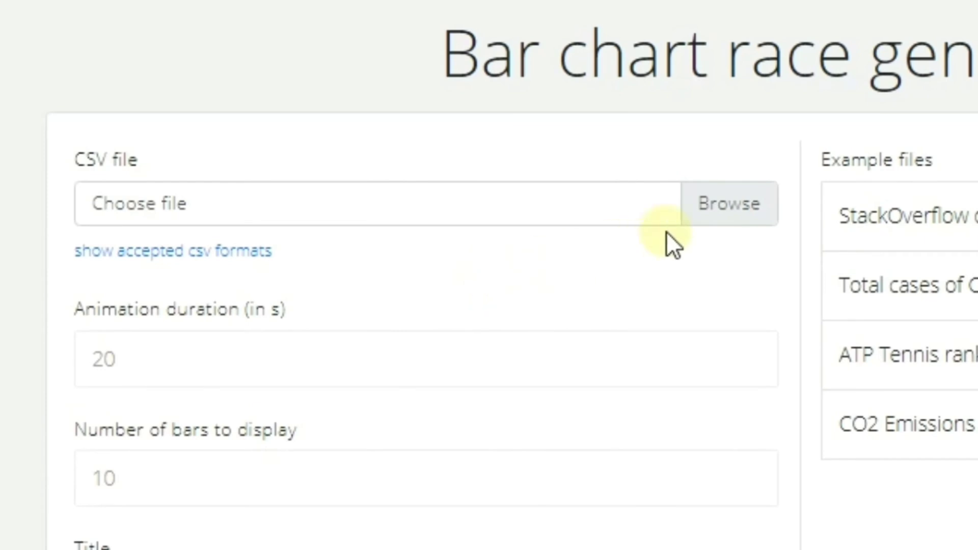
# - Upload 'covid data 2.csv' from Documents as the generator's CSV file
pyautogui.click(721, 203)
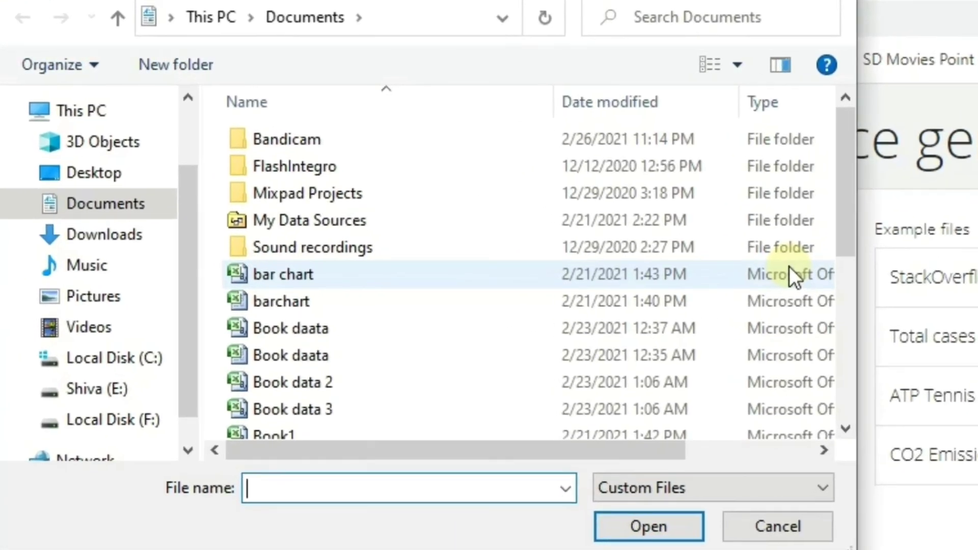
pyautogui.scroll(-2, 851, 419)
pyautogui.scroll(-3, 850, 420)
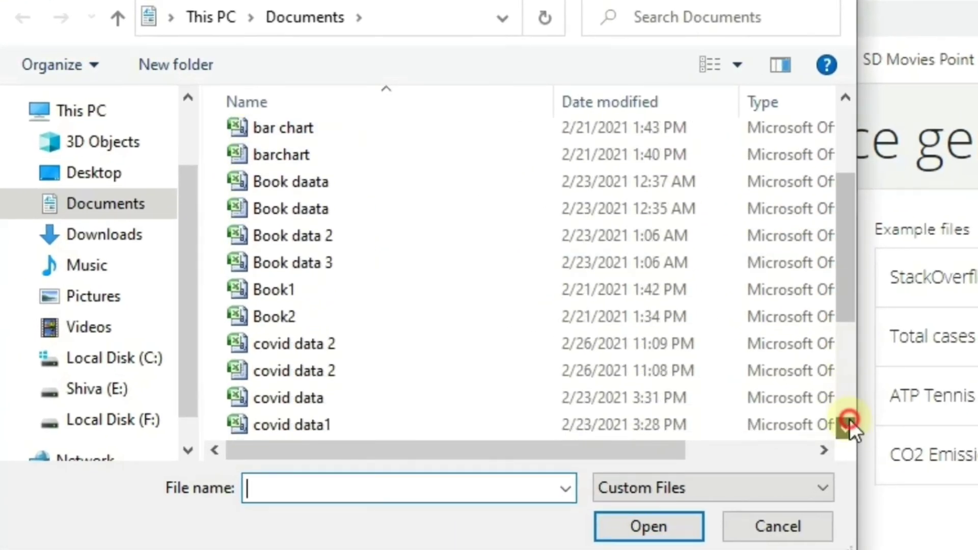
pyautogui.scroll(-1, 850, 419)
pyautogui.scroll(-2, 850, 419)
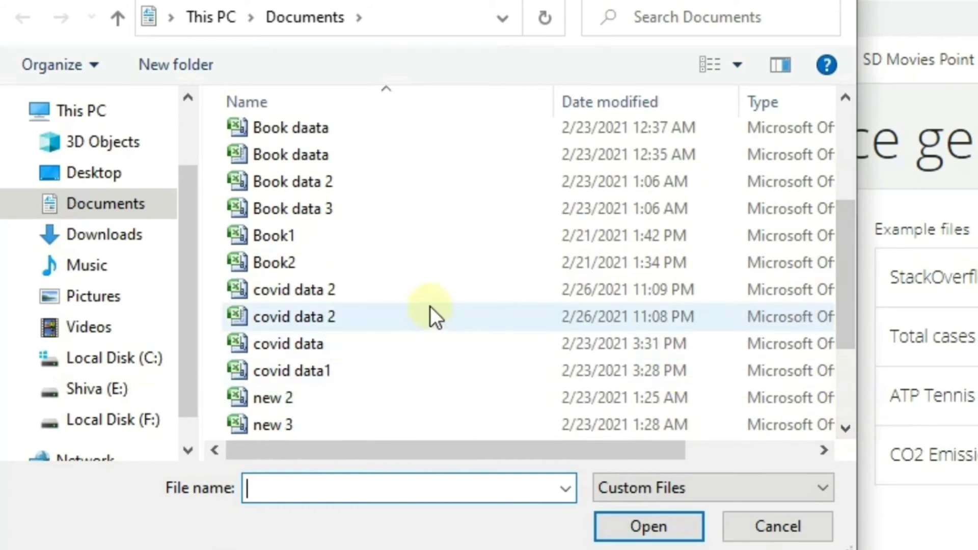
pyautogui.click(431, 292)
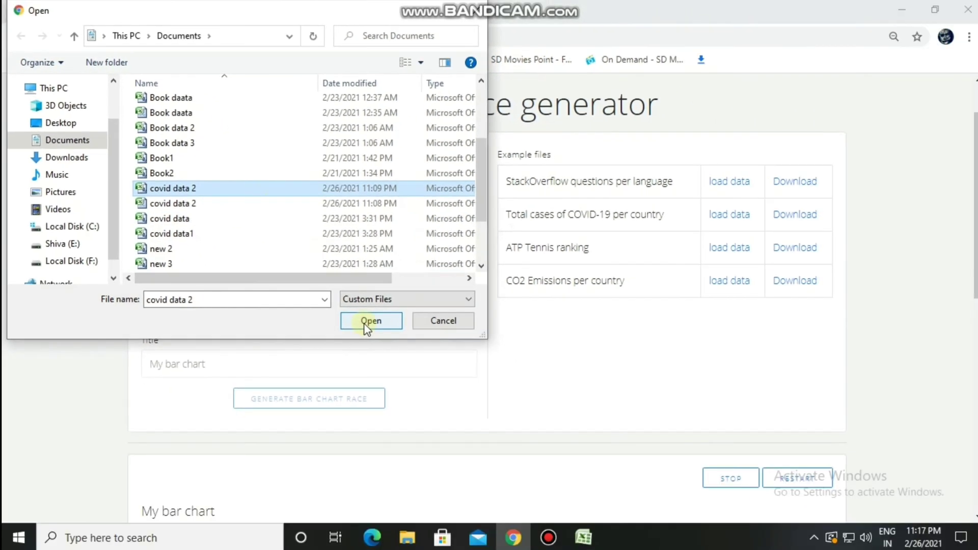
pyautogui.click(371, 321)
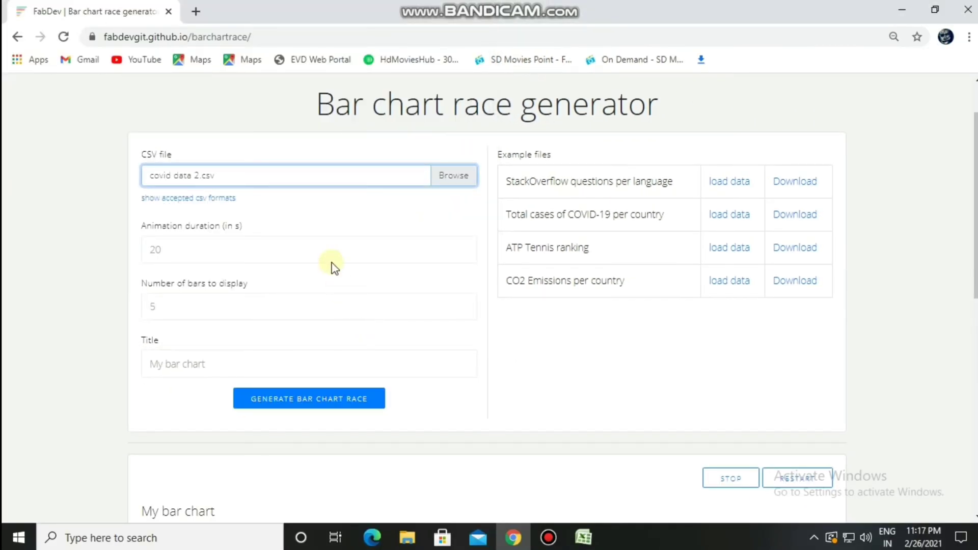
# - Set the animation duration to 50 seconds and raise the number of bars to 12
pyautogui.click(330, 248)
pyautogui.write('50')
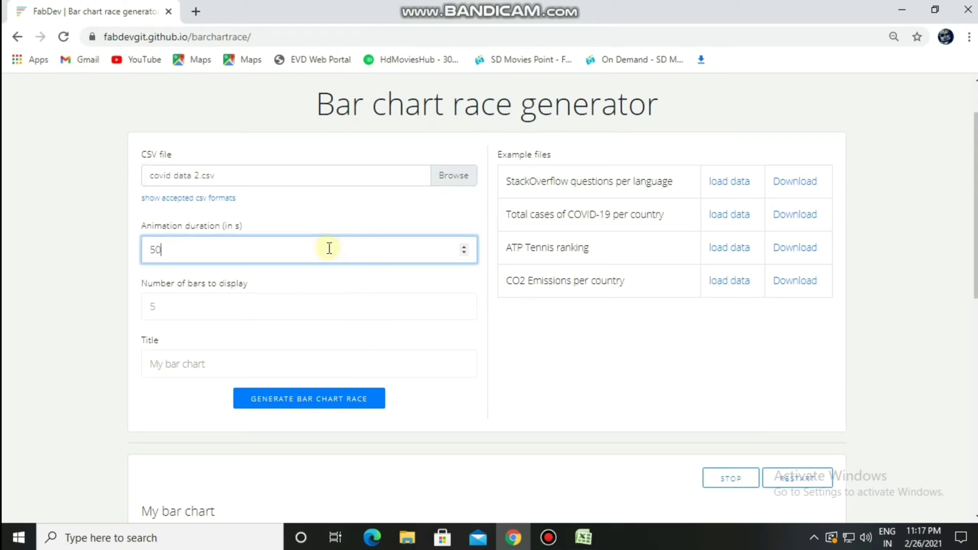
pyautogui.click(464, 304)
pyautogui.click(464, 304)
pyautogui.click(465, 304)
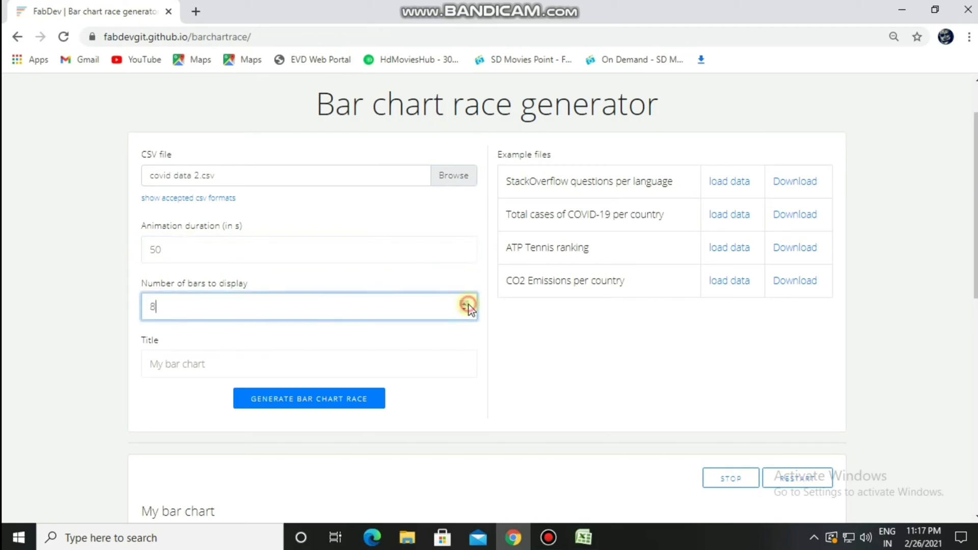
pyautogui.click(465, 303)
pyautogui.click(465, 303)
pyautogui.click(464, 304)
pyautogui.click(464, 304)
# - Change the chart title to 'covid-19 Data'
pyautogui.click(406, 368)
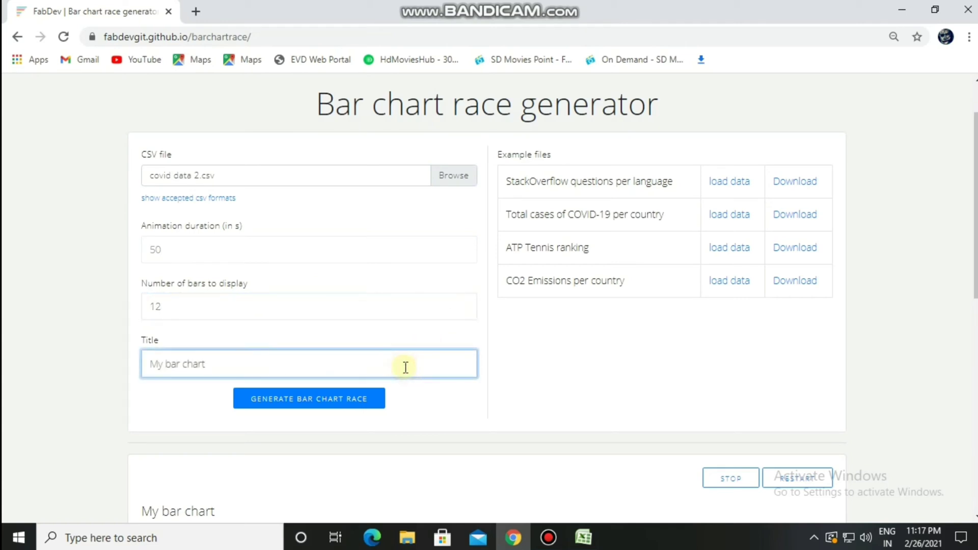
pyautogui.press('BackSpace')
pyautogui.press('BackSpace')
pyautogui.press('BackSpace')
pyautogui.press('BackSpace')
pyautogui.press('BackSpace')
pyautogui.press('BackSpace')
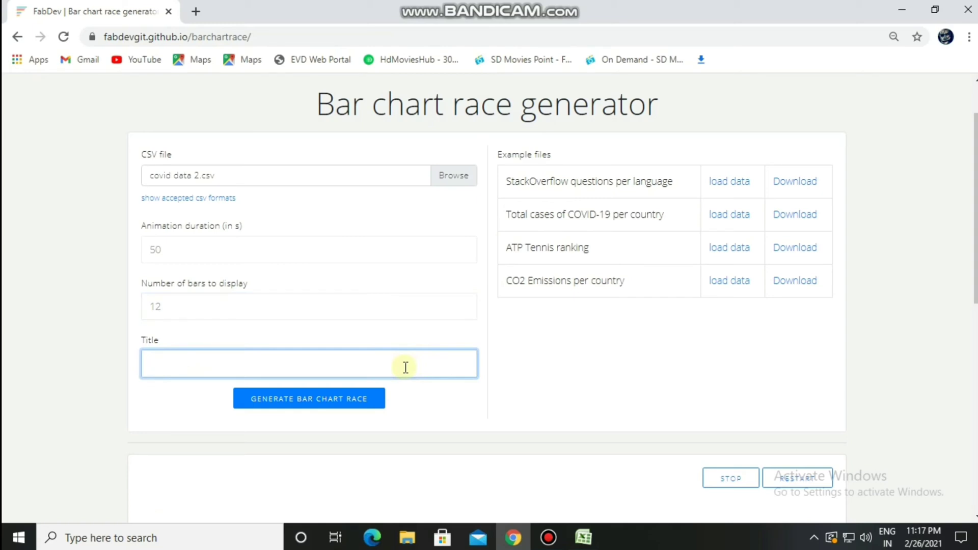
pyautogui.write('covi')
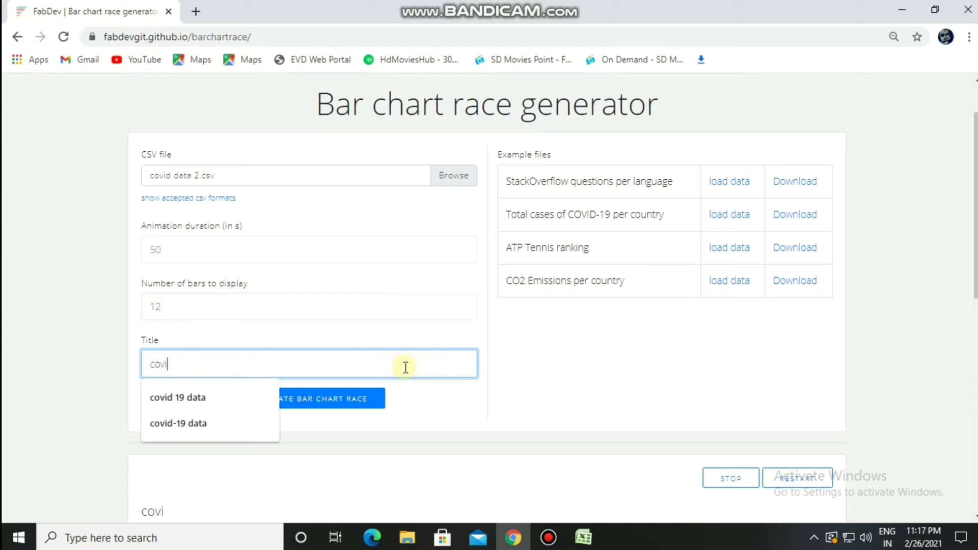
pyautogui.write('d-1')
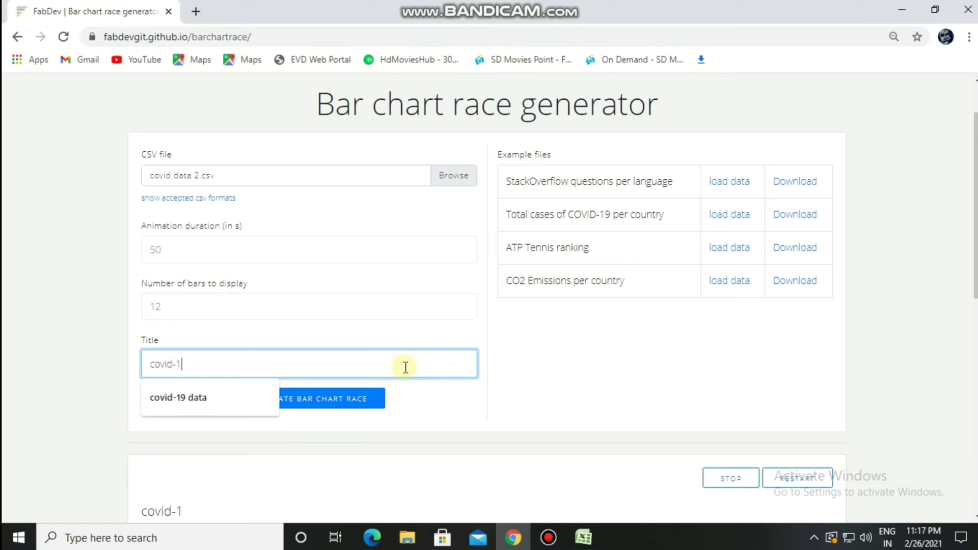
pyautogui.write('9 ')
pyautogui.write('Daa')
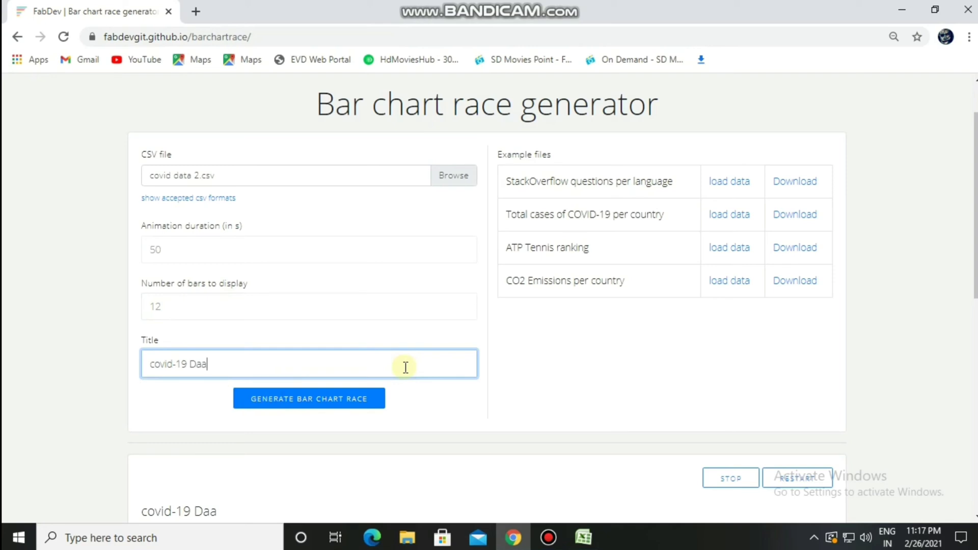
pyautogui.press('BackSpace')
pyautogui.press('BackSpace')
pyautogui.write('t')
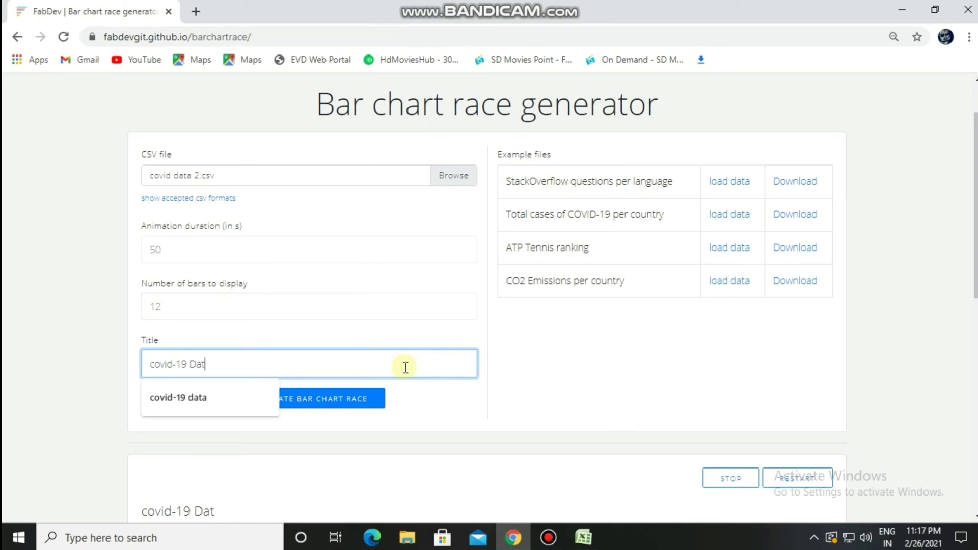
pyautogui.write('a')
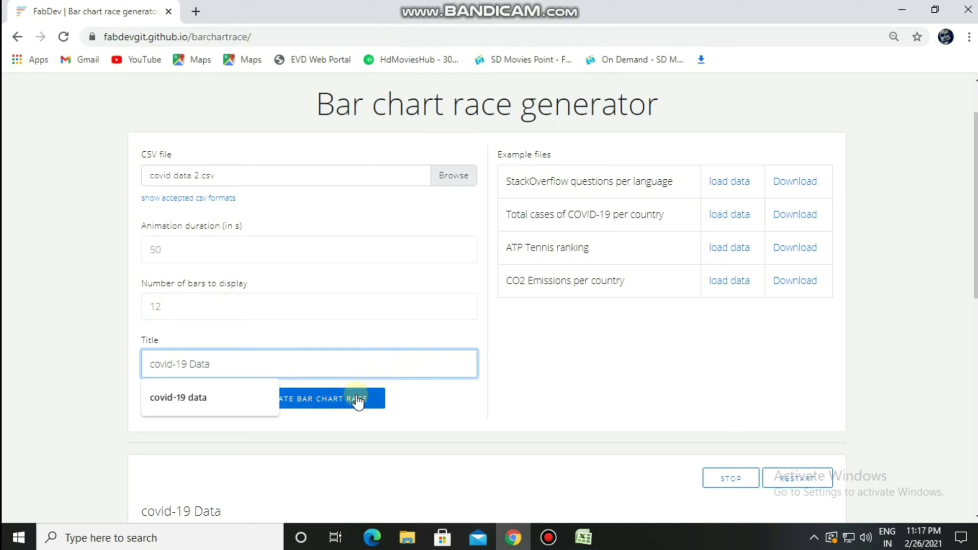
# - Generate the covid-19 Data bar chart race and watch America lead INDIA, Italy and Iran
pyautogui.click(359, 400)
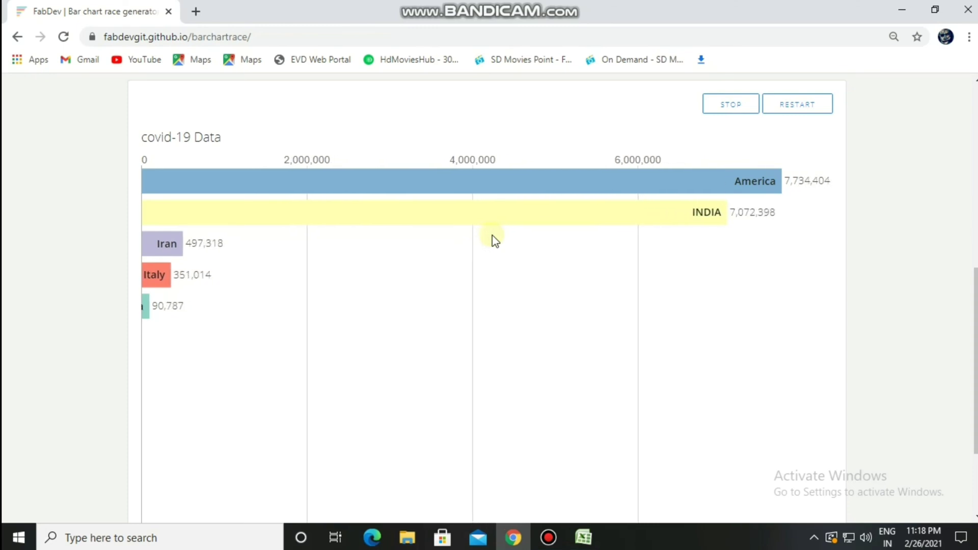
pyautogui.scroll(-1, 495, 239)
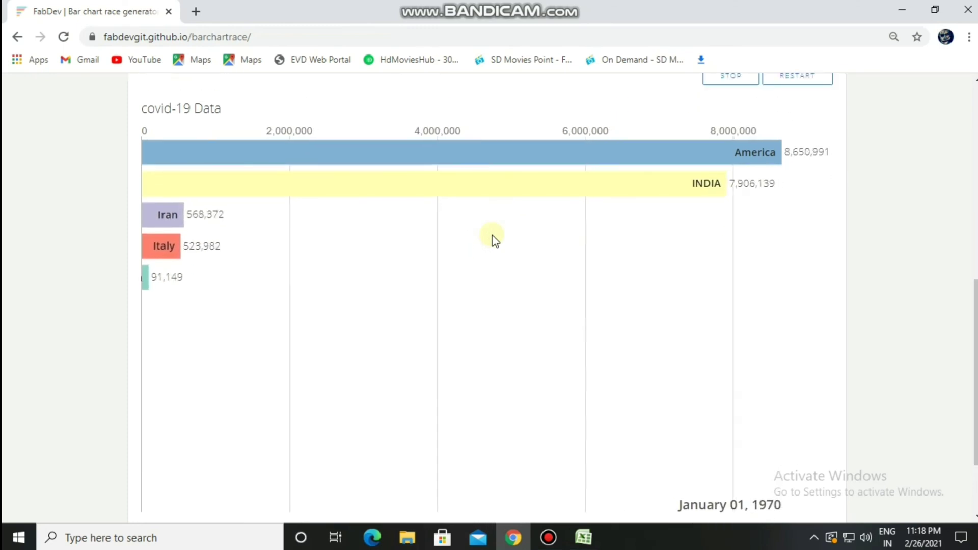
pyautogui.scroll(3, 495, 240)
pyautogui.scroll(1, 495, 239)
pyautogui.scroll(-1, 495, 239)
pyautogui.scroll(-1, 495, 239)
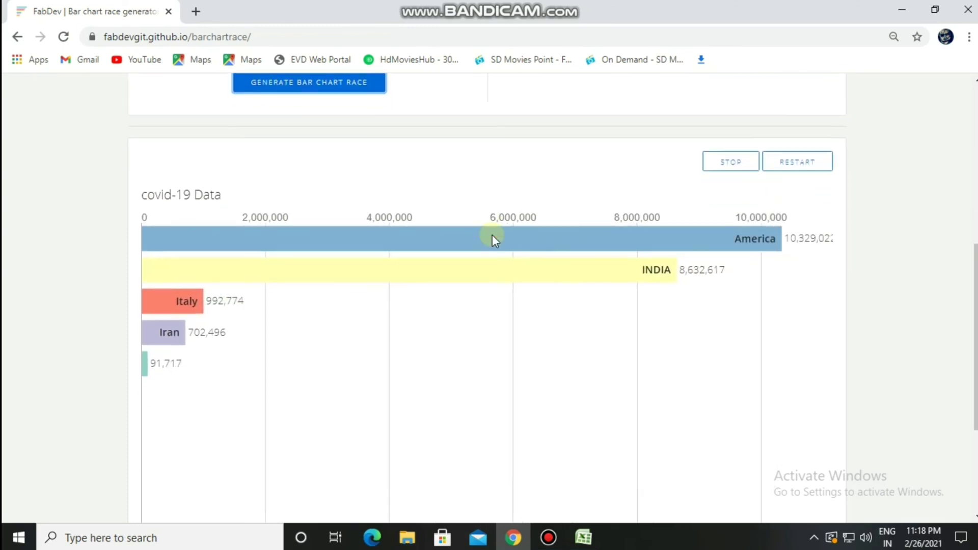